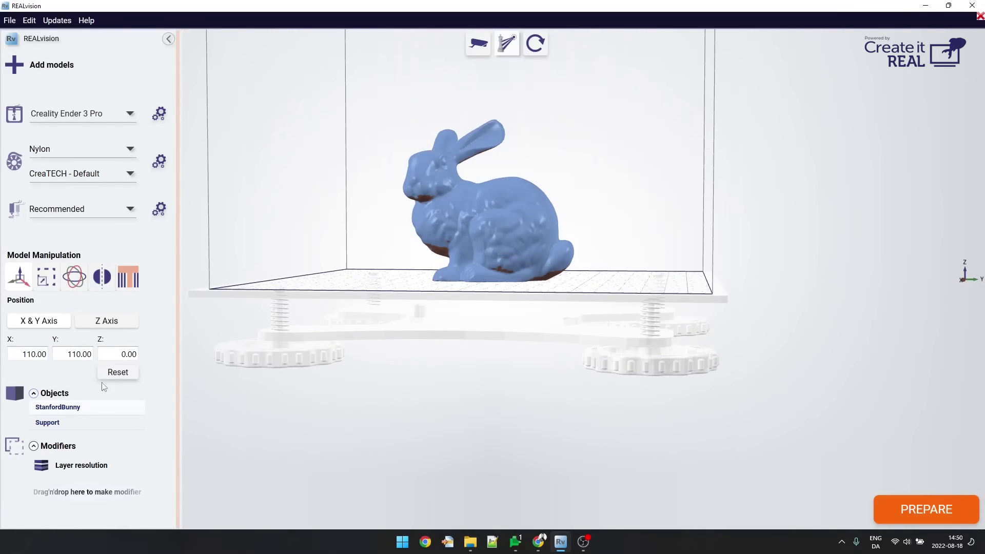
Erase the automatic support areas from the bunny's flat base, beside one ear and beneath the tail using the support eraser.
click(129, 279)
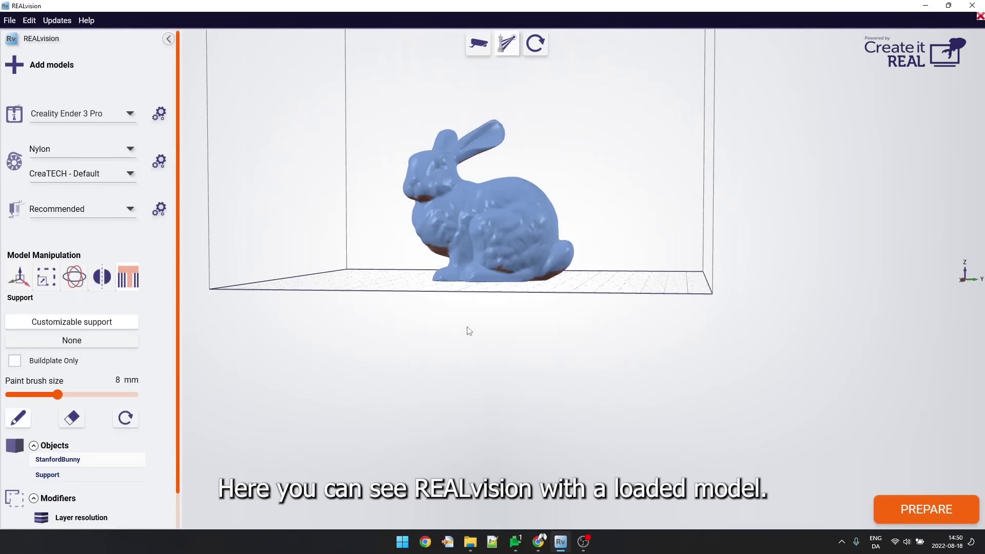
drag(465, 329, 480, 308)
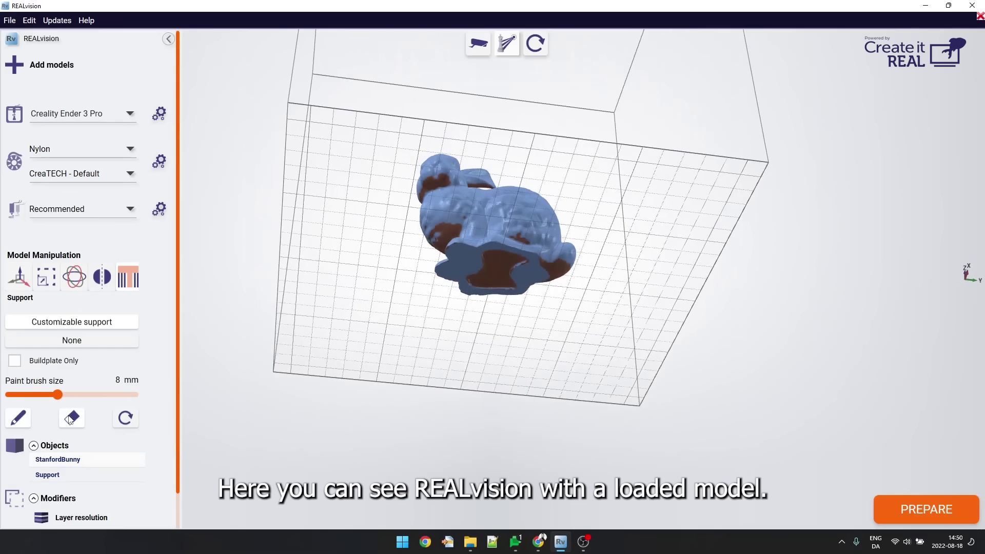
scroll(506, 268, up, 5)
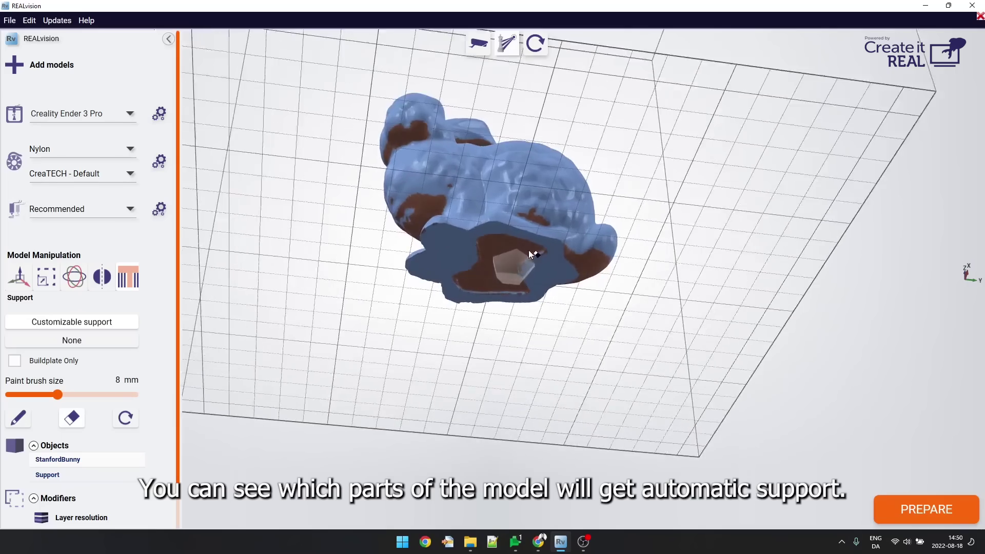
mouse_move(494, 234)
mouse_down()
mouse_move(456, 274)
mouse_move(460, 287)
mouse_move(514, 285)
mouse_move(509, 261)
mouse_up()
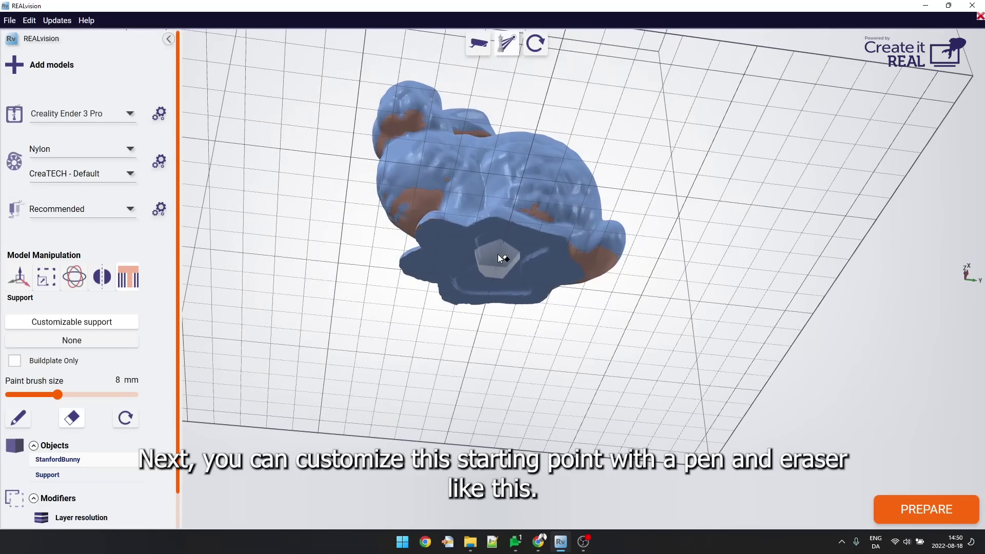
right_drag(498, 254, 528, 97)
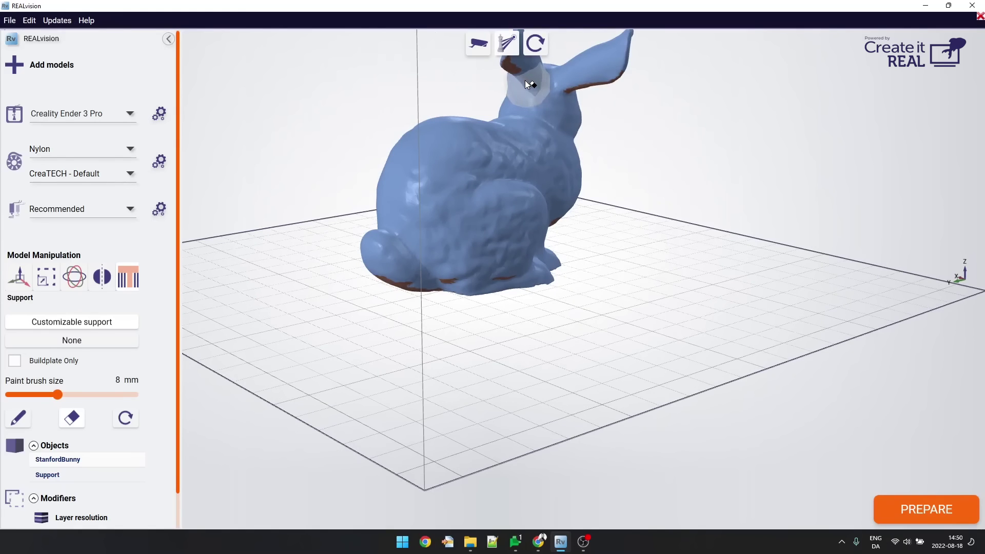
drag(525, 80, 512, 64)
mouse_move(457, 297)
mouse_down()
mouse_move(500, 275)
mouse_move(435, 273)
mouse_move(399, 279)
mouse_up()
Paint extra support onto the bunny's chest with the support pen at a 2.75 mm brush size.
mouse_move(451, 271)
right_down()
mouse_move(503, 262)
mouse_move(561, 273)
mouse_move(543, 308)
right_up()
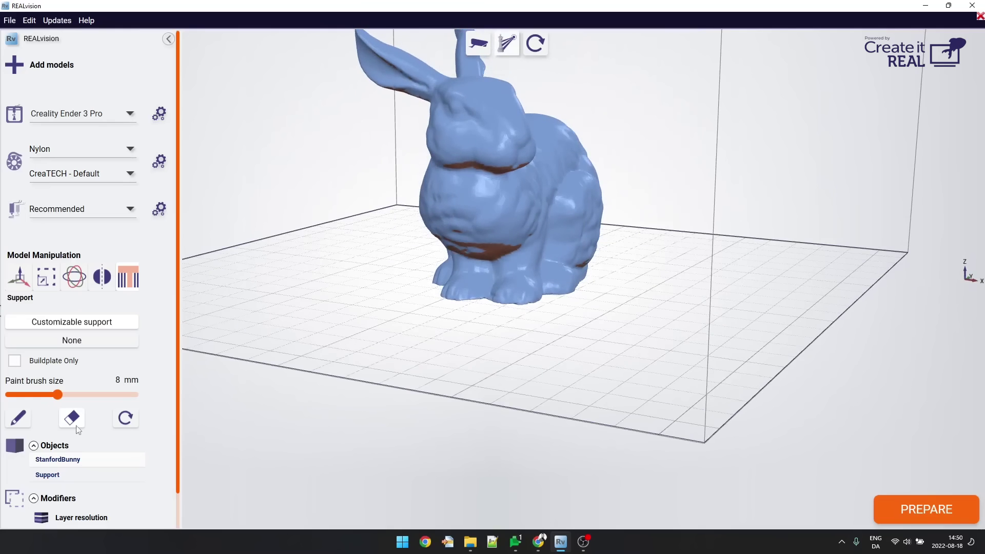
click(25, 417)
drag(58, 394, 31, 399)
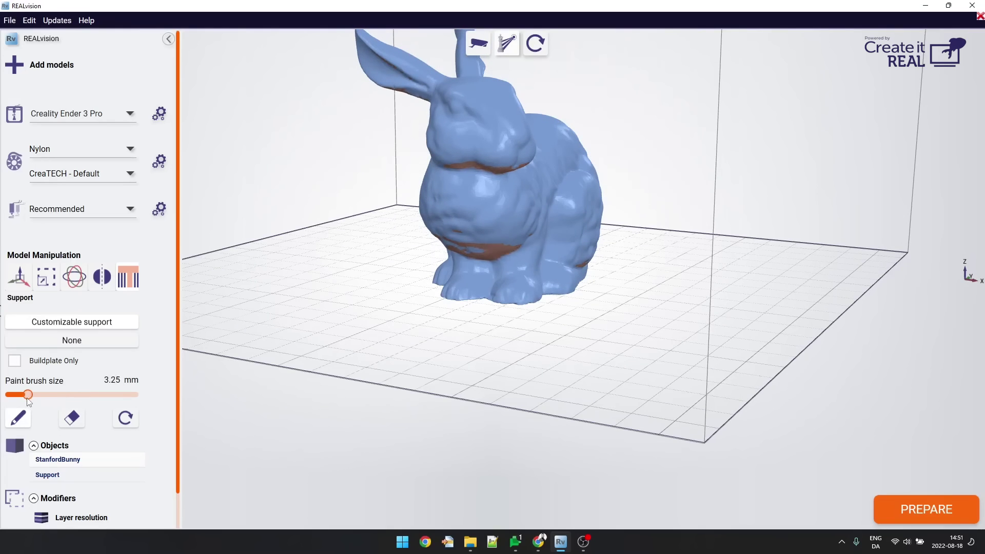
right_drag(431, 300, 463, 189)
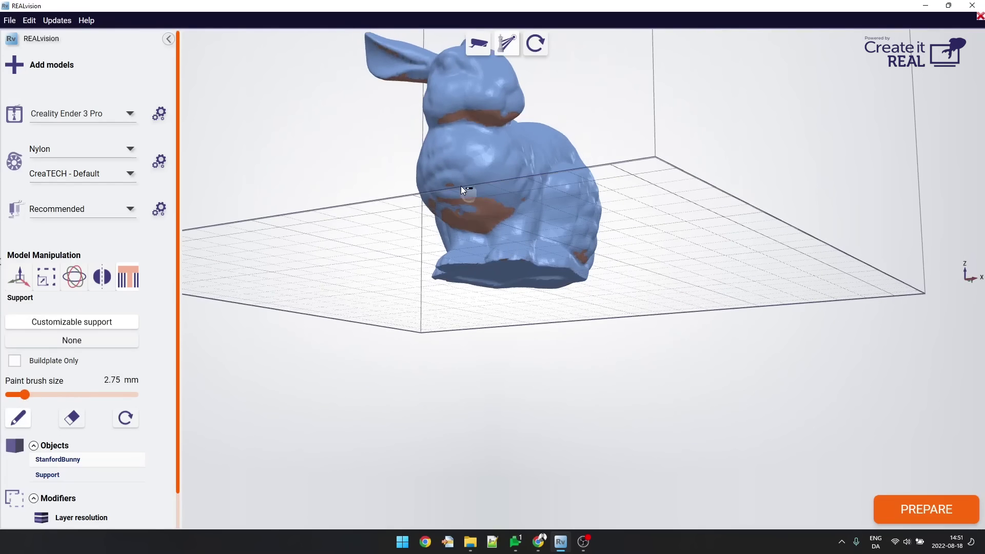
mouse_move(463, 204)
mouse_down()
mouse_move(441, 187)
mouse_move(491, 195)
mouse_up()
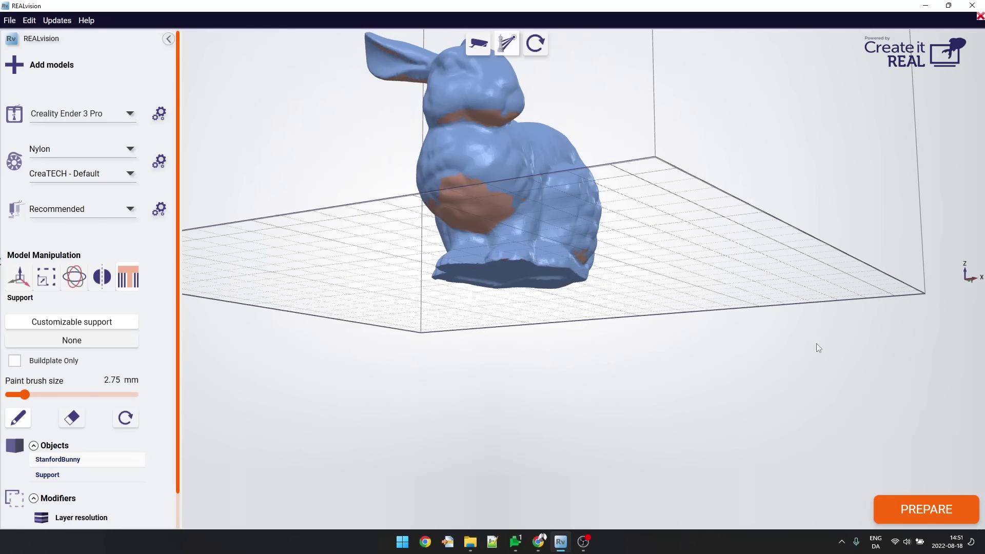
Reset the camera to the default view and slice the bunny with its customized support.
drag(817, 344, 697, 355)
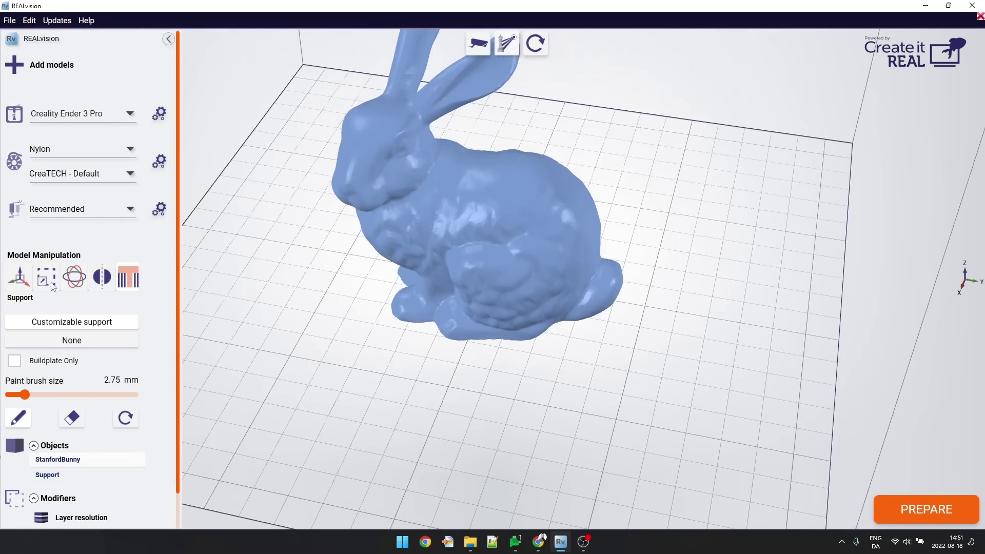
click(484, 49)
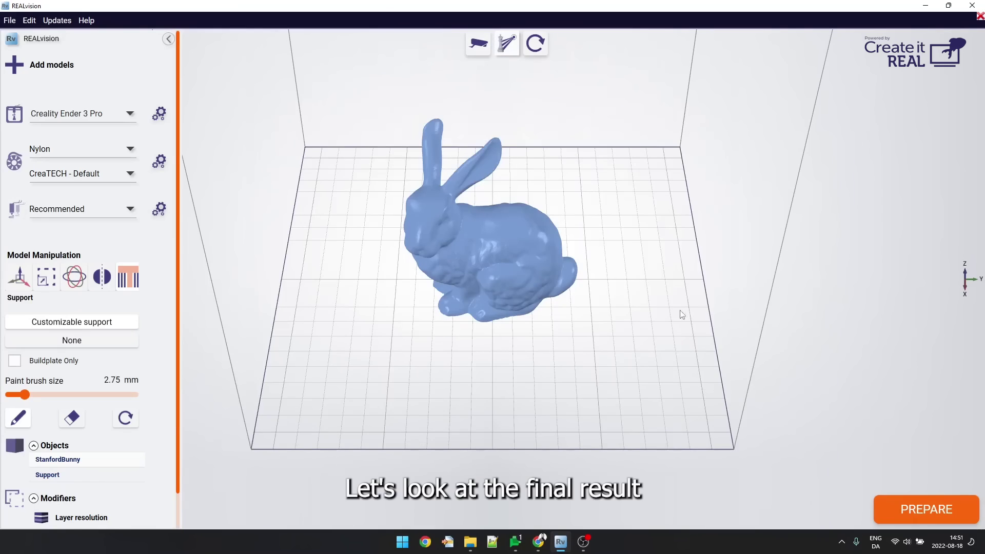
click(945, 518)
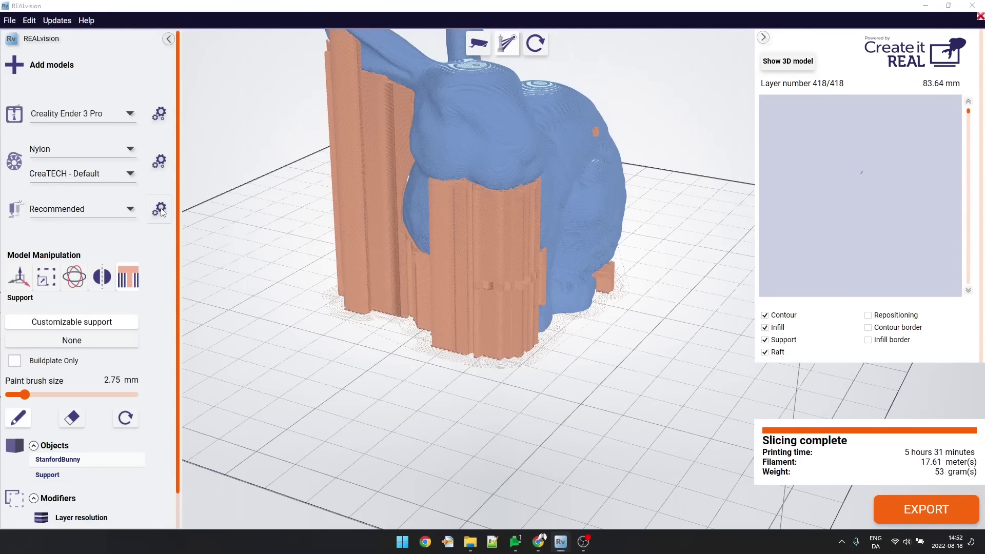
Review the printing settings tips on layer thickness, infill density and infill types such as 3D Isomax, accept the settings and slice the bunny again.
click(160, 210)
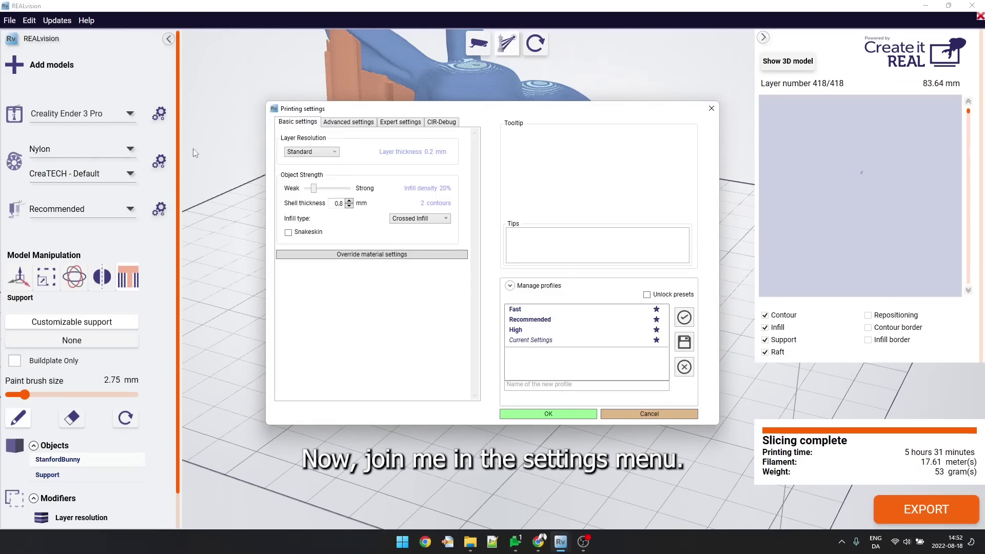
mouse_move(317, 155)
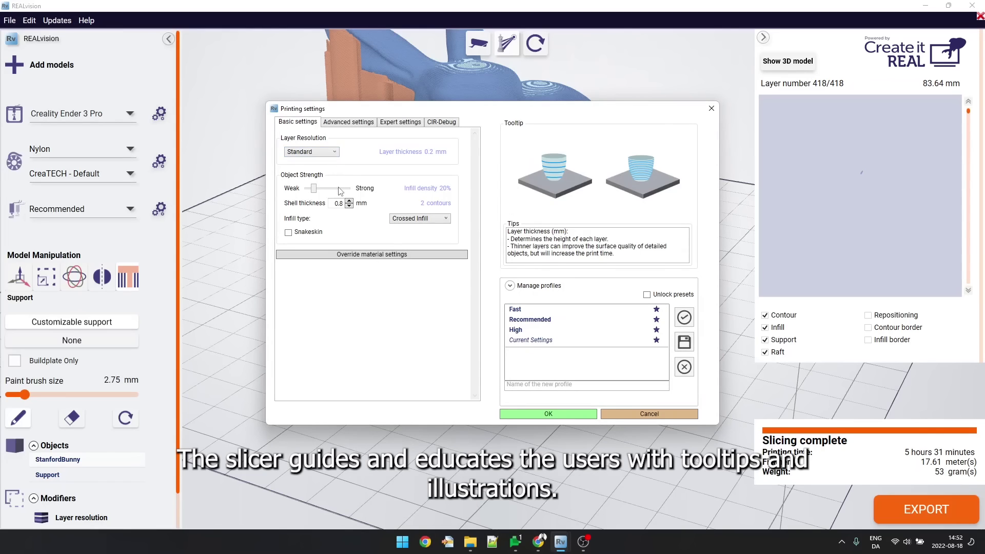
mouse_move(339, 190)
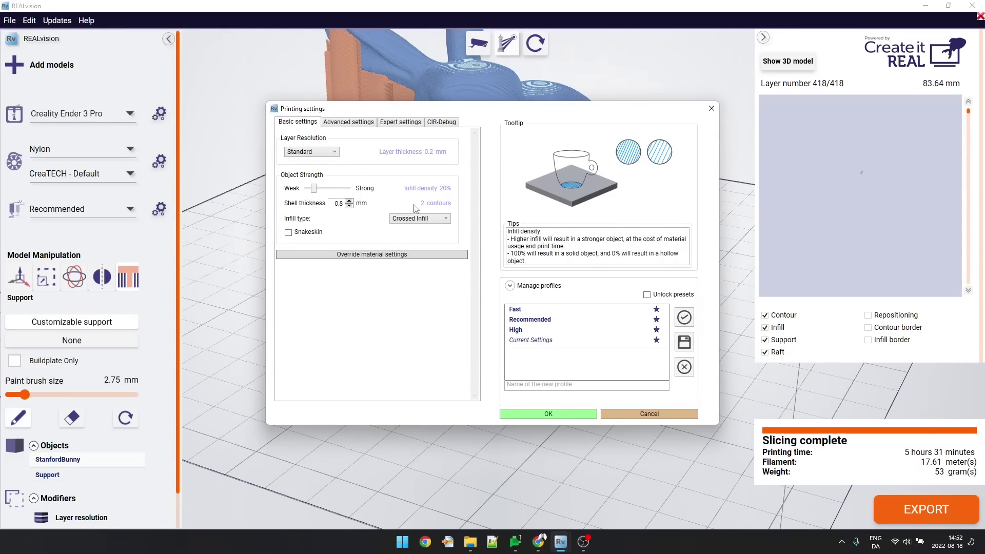
mouse_move(429, 222)
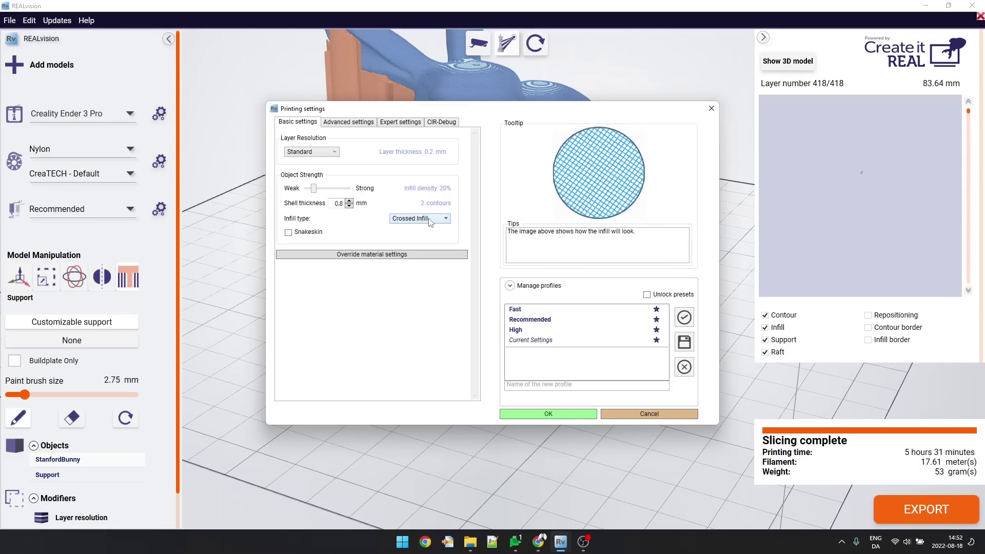
click(429, 221)
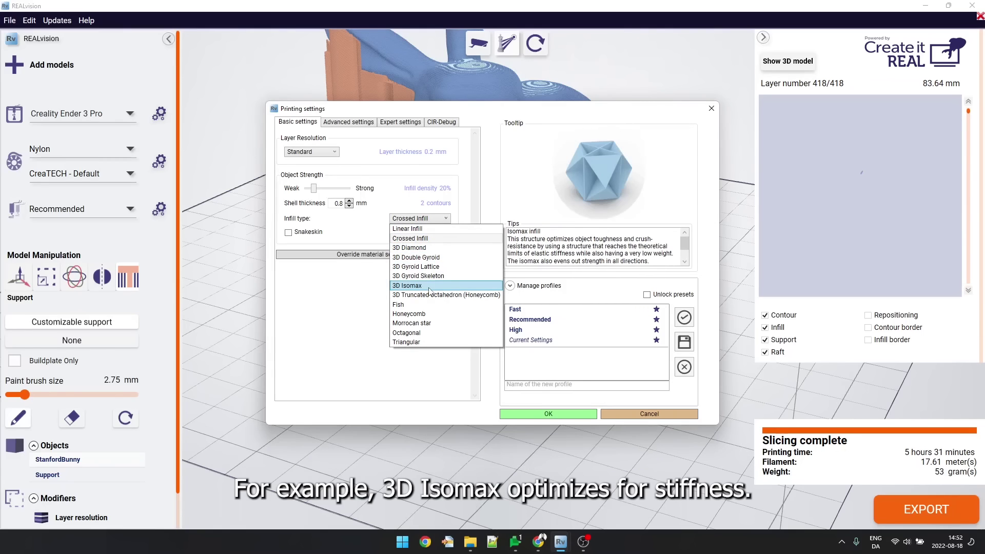
key(Escape)
click(536, 414)
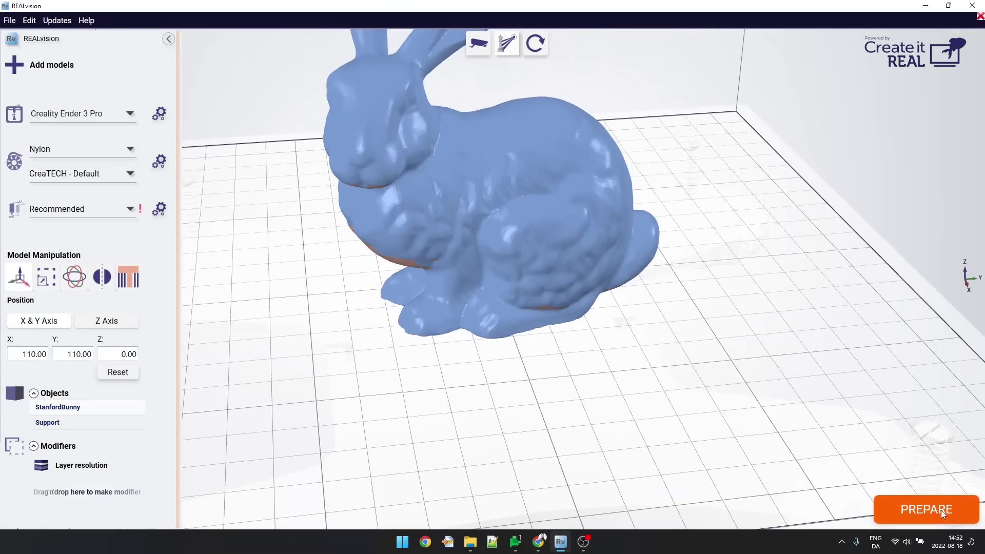
click(941, 513)
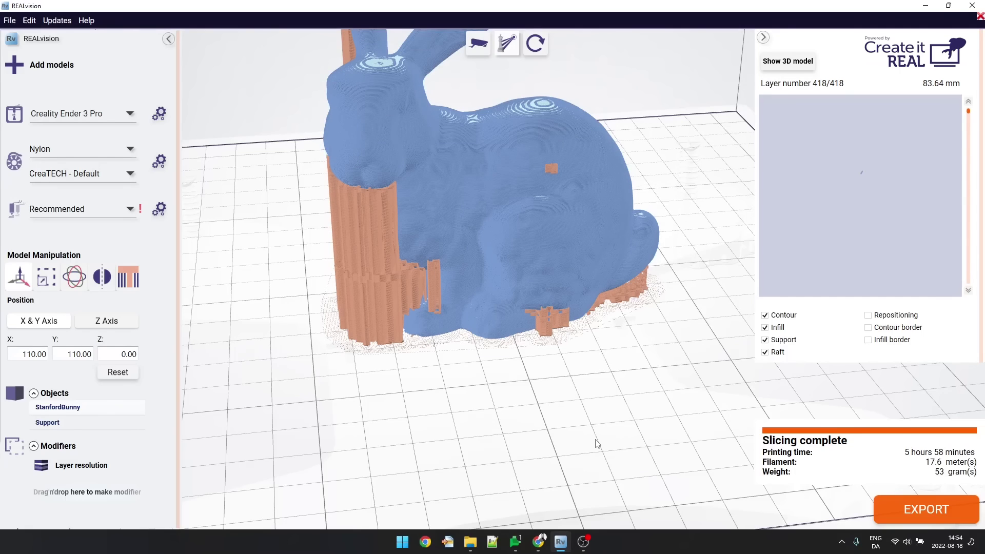
Add a fan cooling entry starting after layer 2 at 15% target speed to the Nylon material's advanced settings.
click(159, 162)
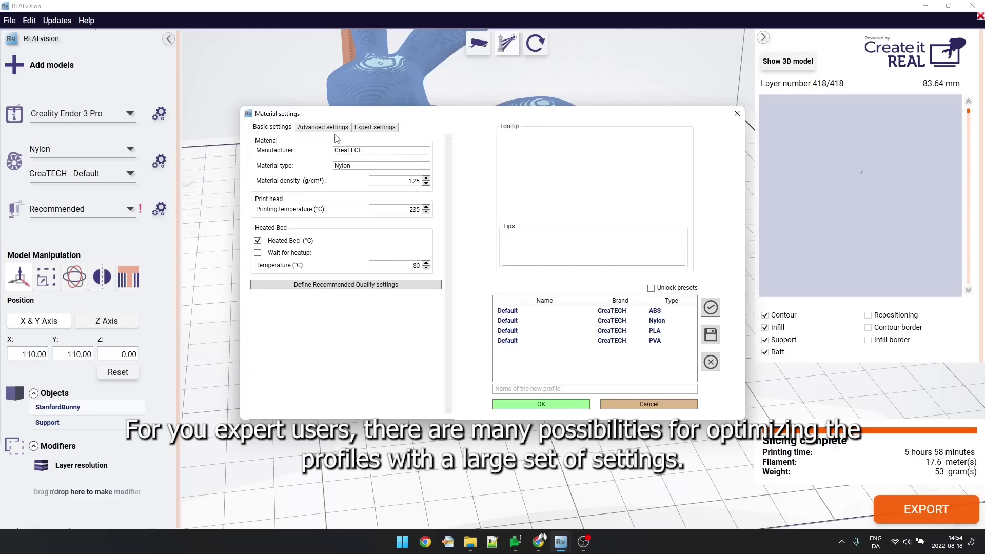
click(337, 135)
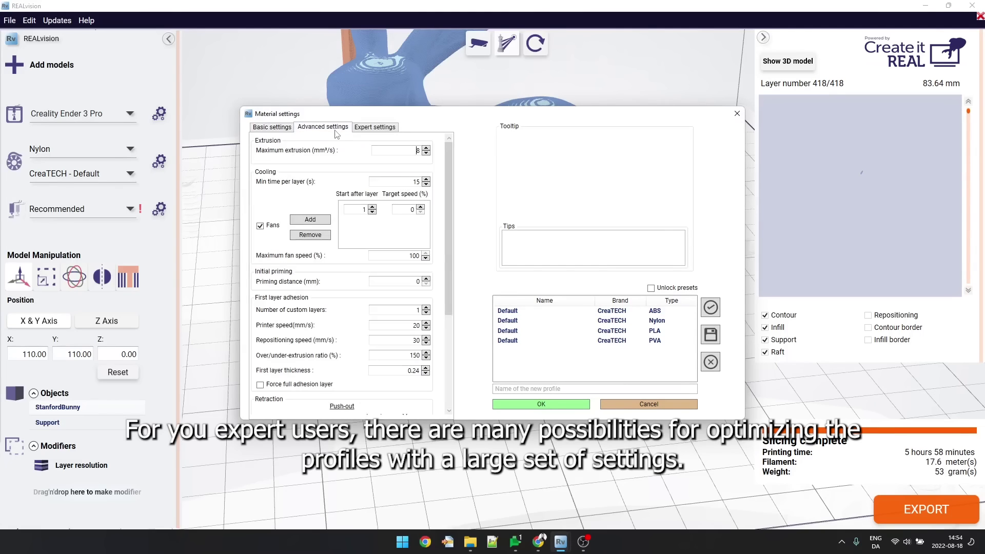
click(311, 220)
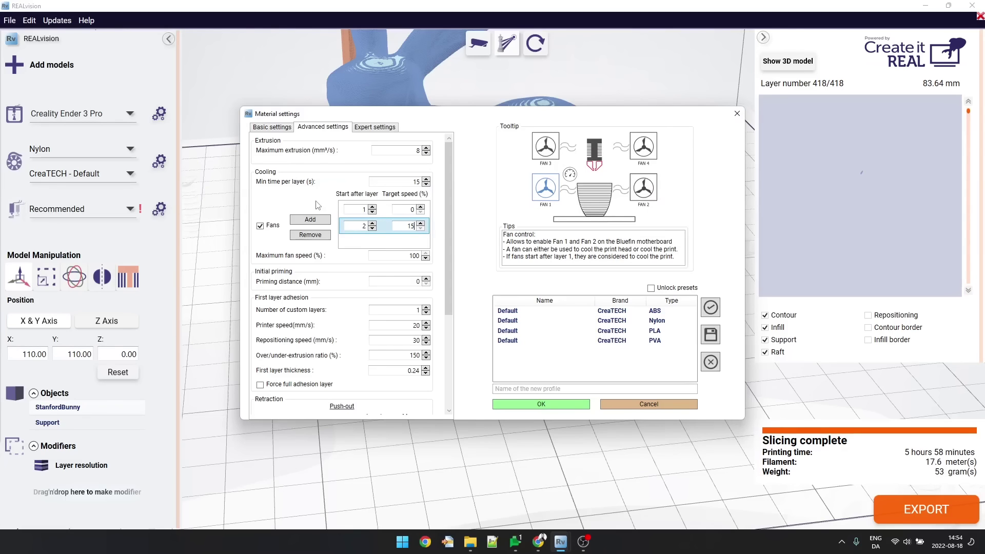
key(Return)
click(539, 404)
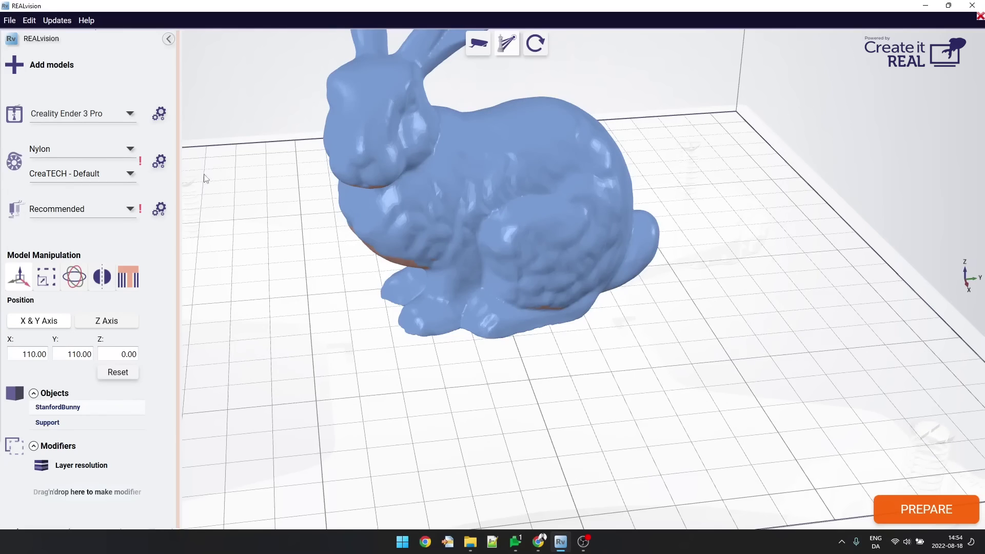
Switch the material to PLA and the print profile to Fast, and start slicing the bunny.
click(110, 150)
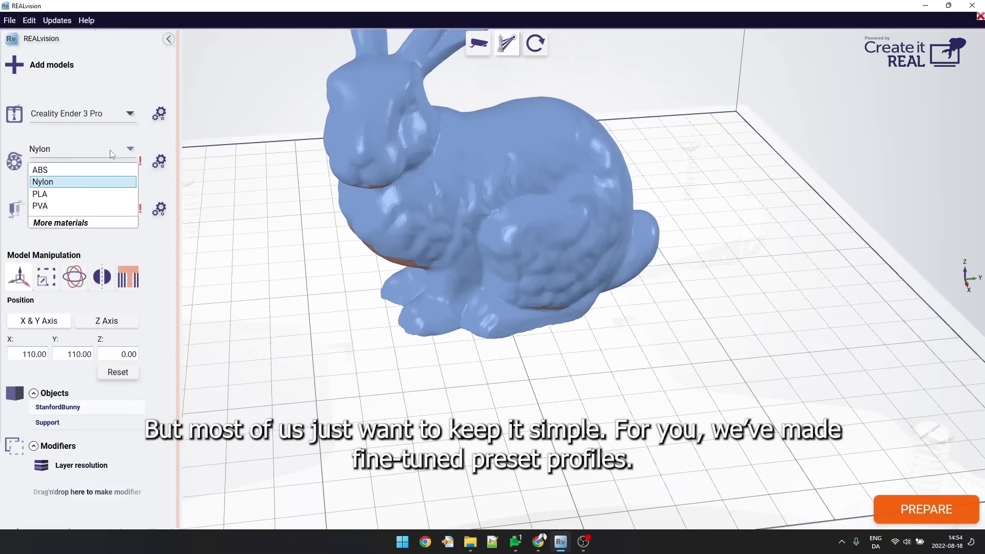
click(59, 195)
click(87, 215)
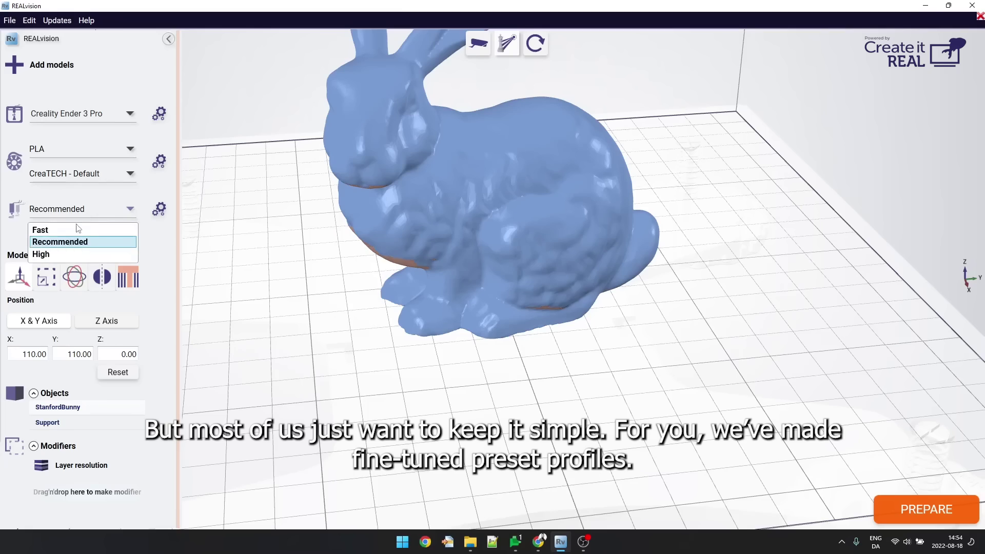
click(38, 226)
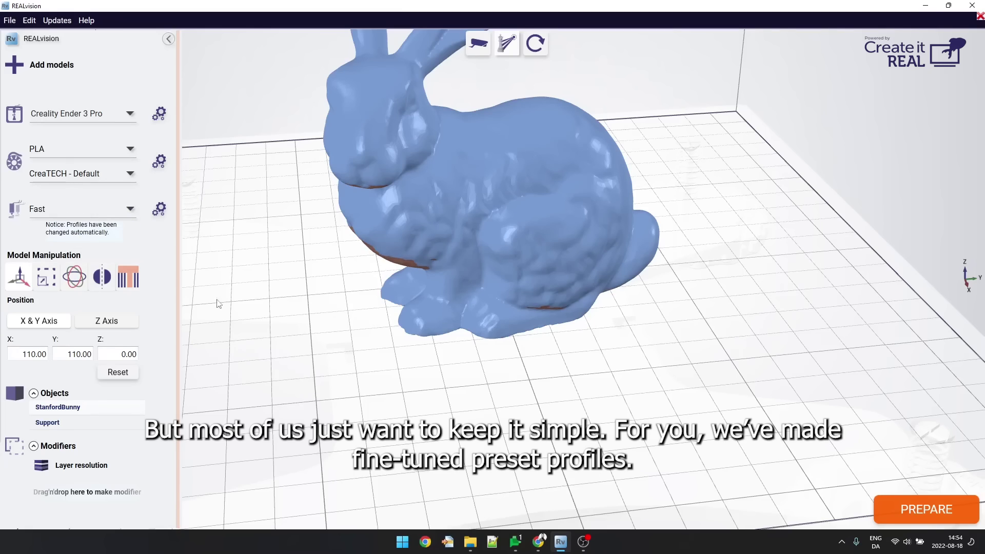
click(947, 509)
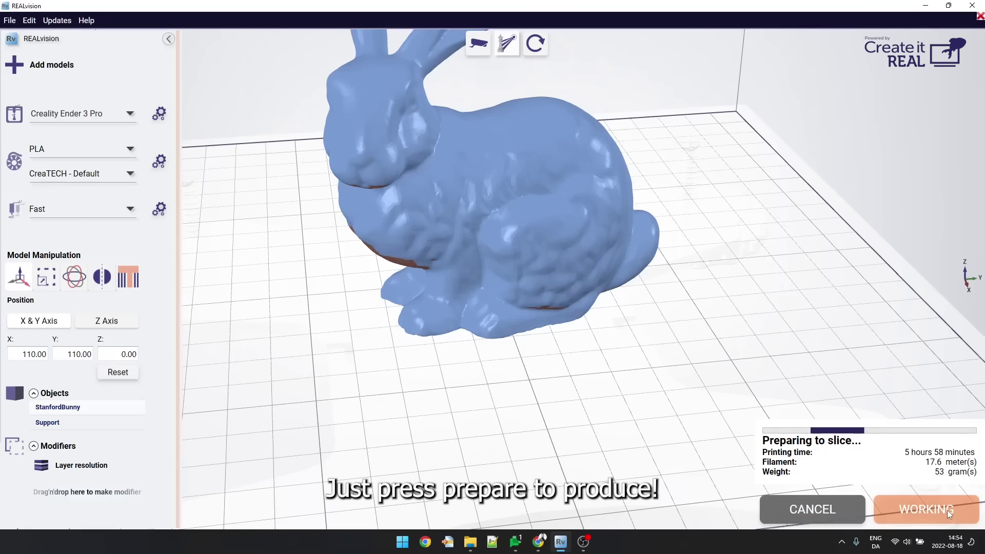